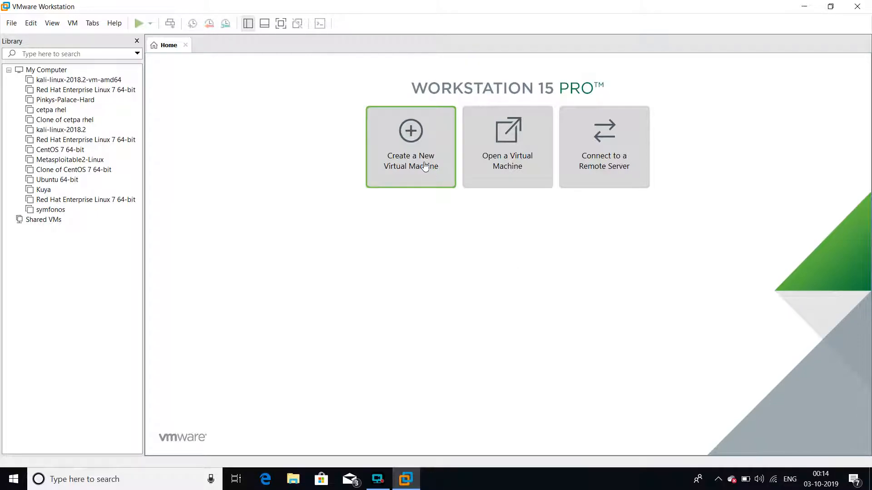
Start a new virtual machine with the Typical configuration and use rhel-8.0-x86_64-dvd from the Data (D:) drive as the installer image.
left_click(421, 148)
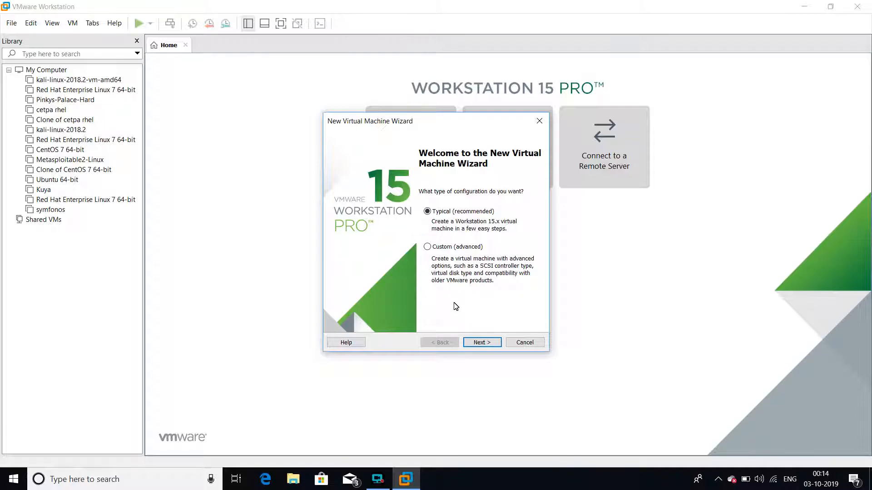
left_click(481, 344)
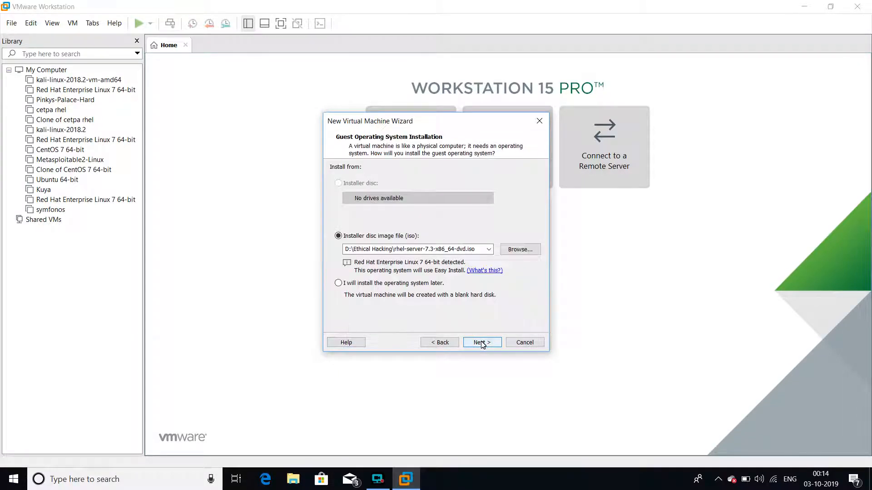
left_click(521, 251)
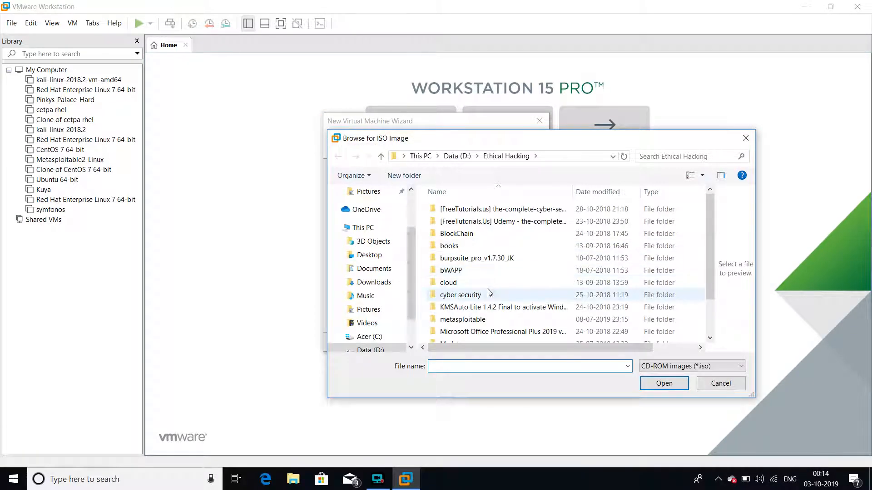
scroll(489, 292, "down", 1)
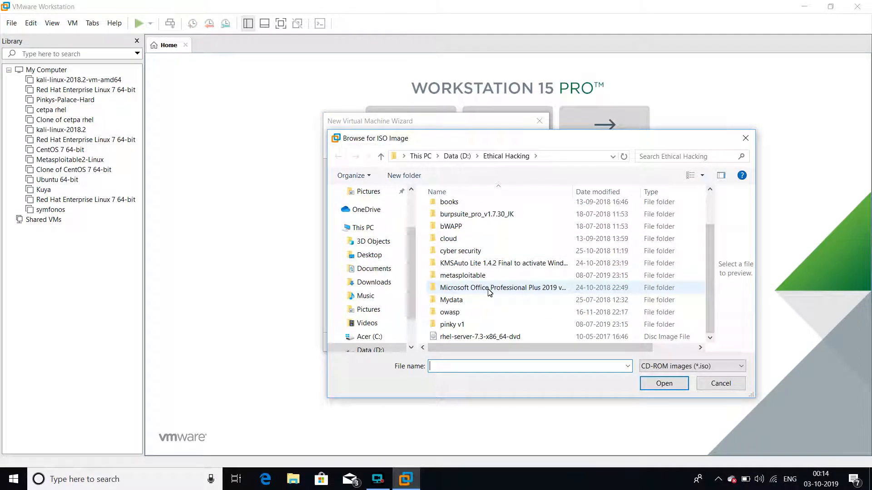
left_click(453, 156)
scroll(499, 286, "down", 2)
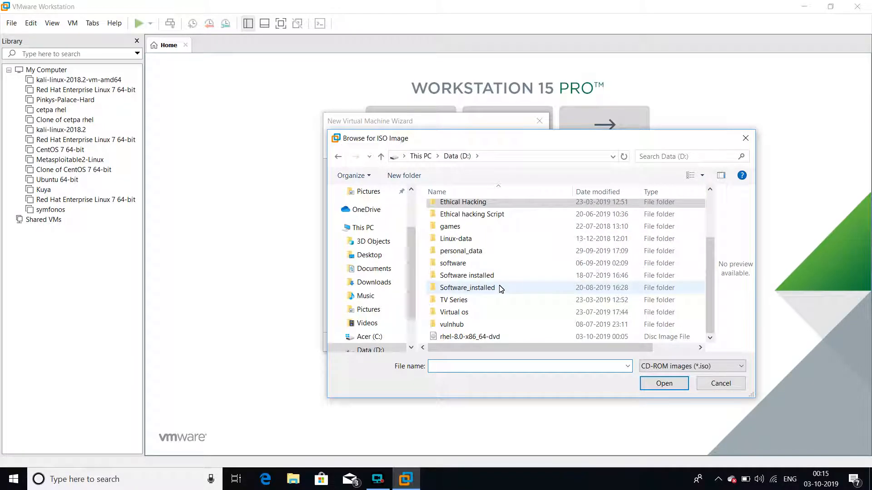
left_click(500, 337)
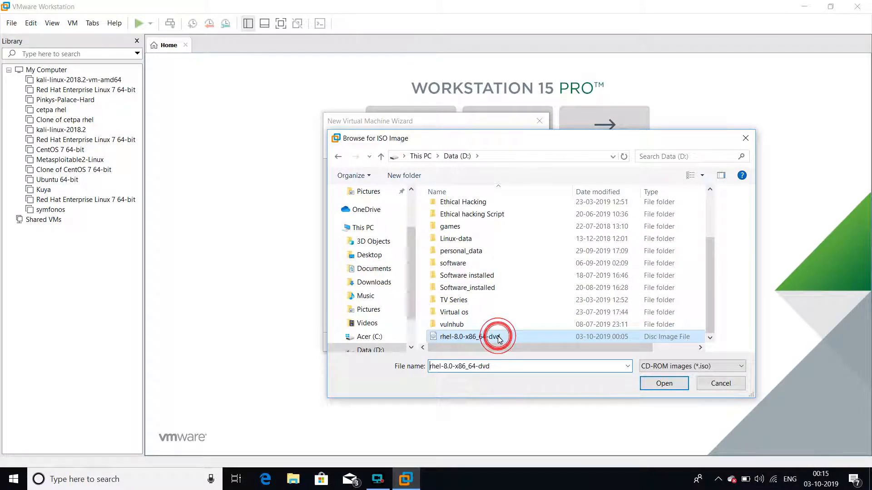
left_click(661, 384)
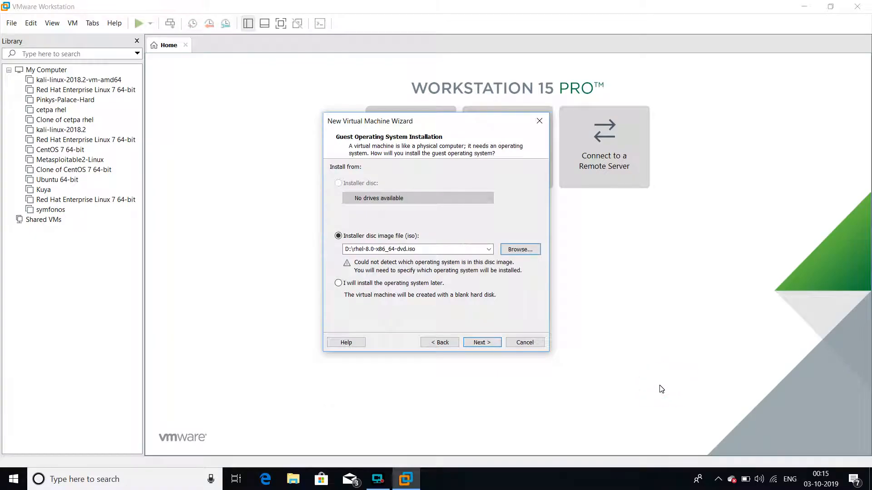
left_click(492, 345)
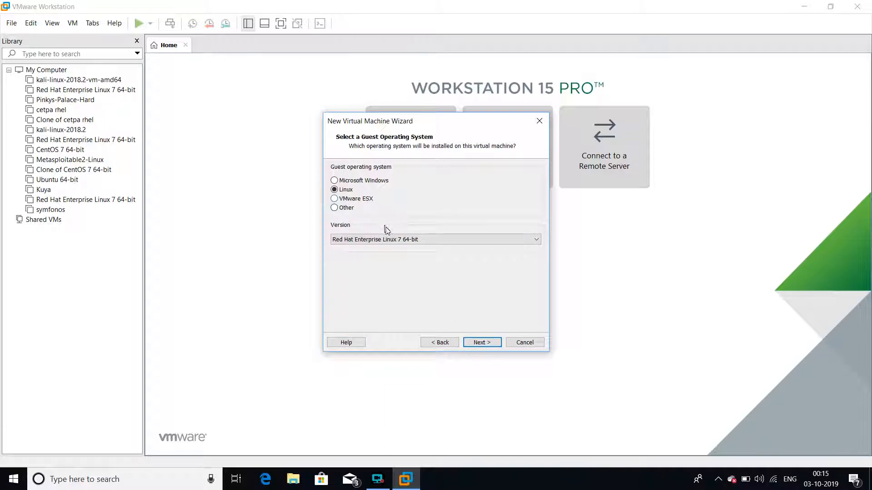
Set the guest operating system to Linux, version Red Hat Enterprise Linux 7 64-bit.
left_click(389, 239)
scroll(394, 258, "up", 1)
scroll(394, 257, "up", 1)
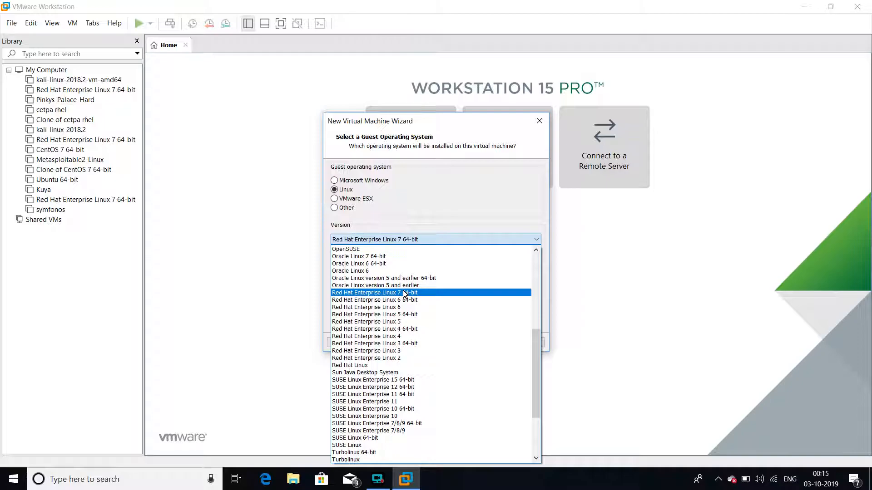
left_click(405, 293)
left_click(481, 342)
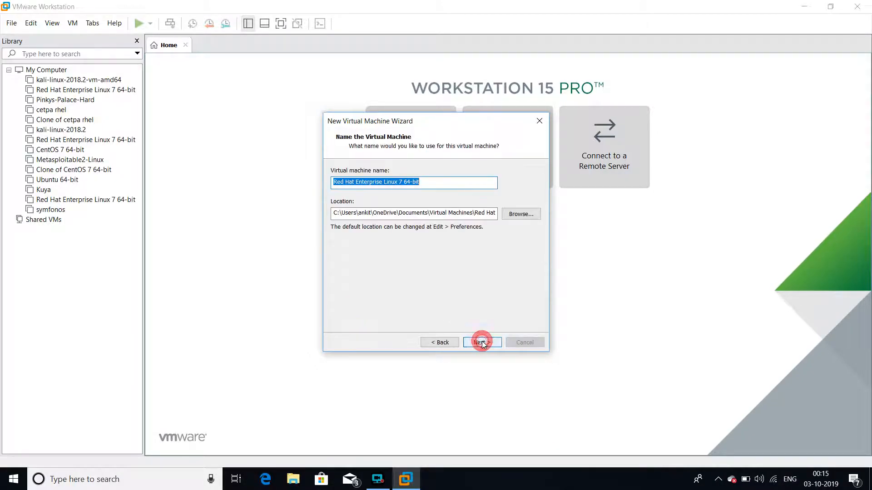
Name the virtual machine Rhel 8 and keep the default location.
type("R")
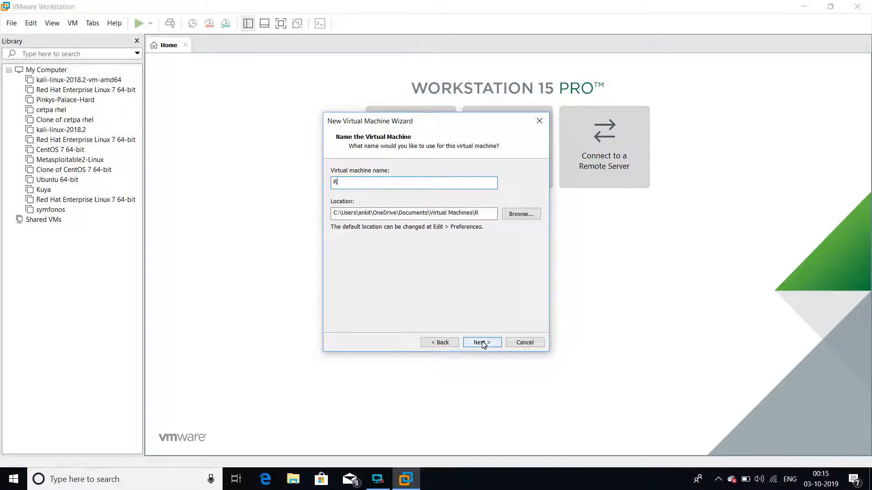
type("hel 8")
left_click(483, 345)
Store the 20 GB virtual disk as a single file and finish creating the virtual machine.
left_click(393, 239)
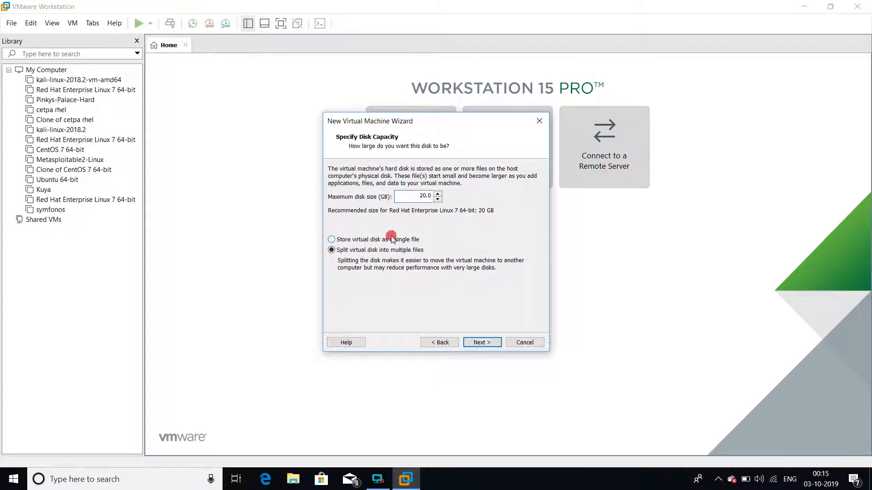
left_click(482, 342)
left_click(480, 343)
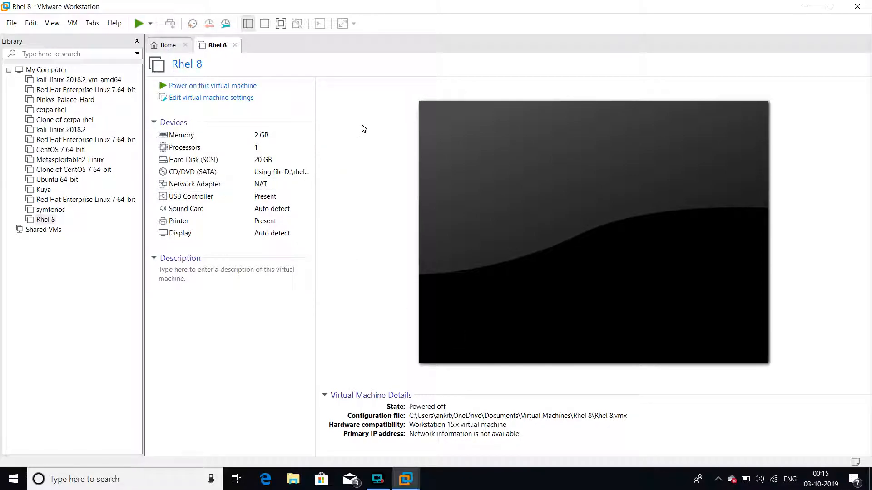
Power on the Rhel 8 virtual machine and boot into Install Red Hat Enterprise Linux 8.0.0.
left_click(234, 85)
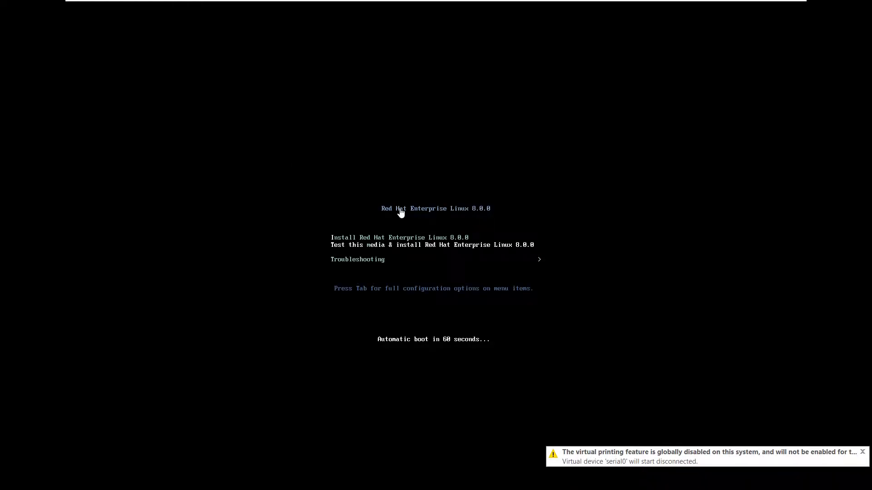
left_click(401, 213)
key("Up")
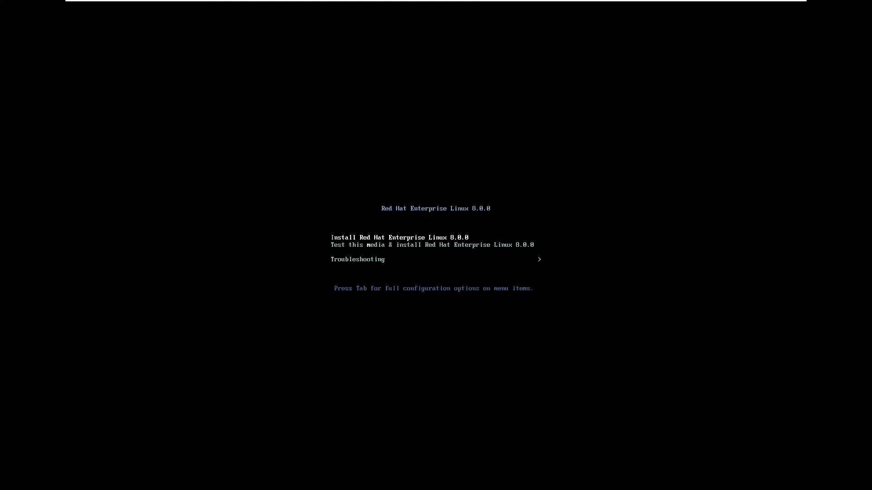
key("ctrl+alt")
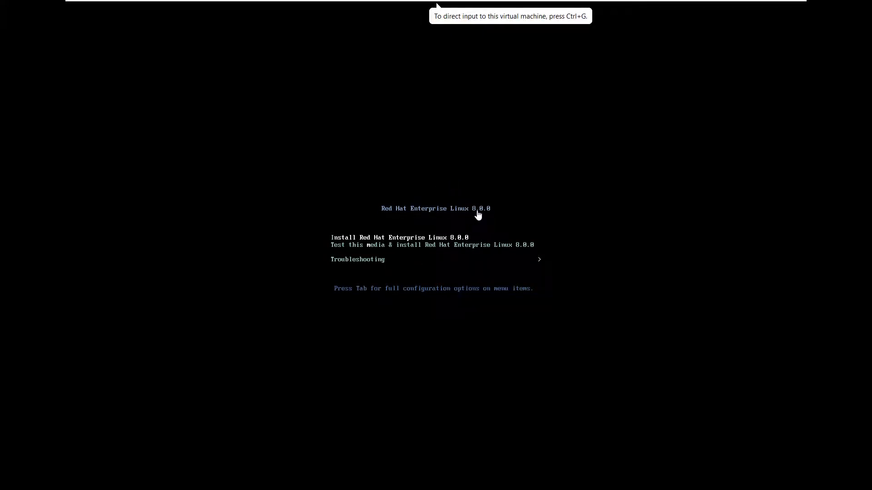
left_click(482, 227)
key("Return")
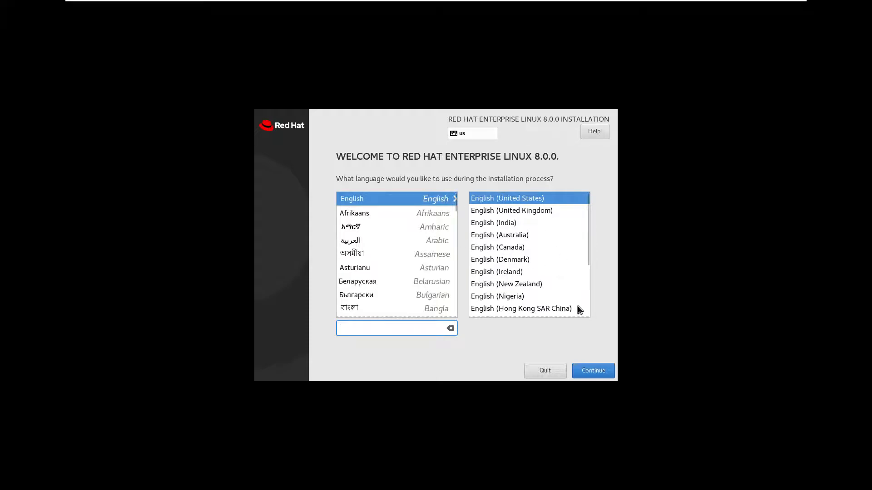
Accept English (United States) as the installation language and keep Server with GUI as the base environment.
left_click(598, 370)
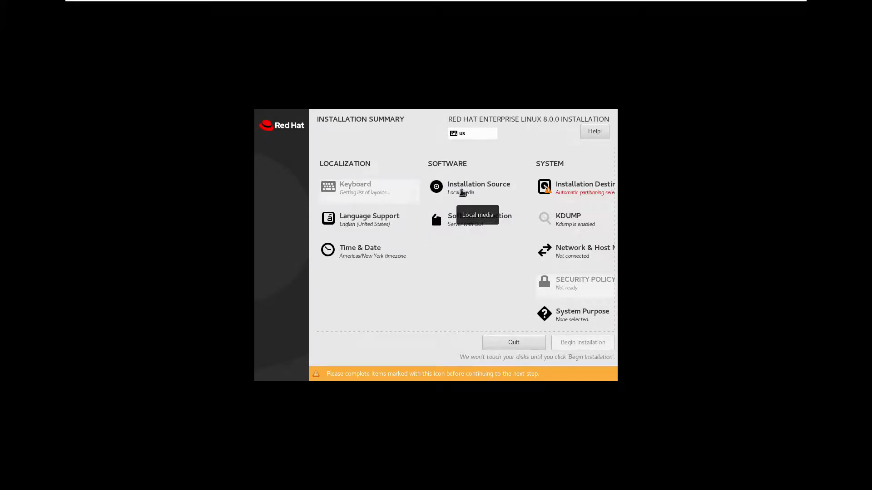
left_click(463, 226)
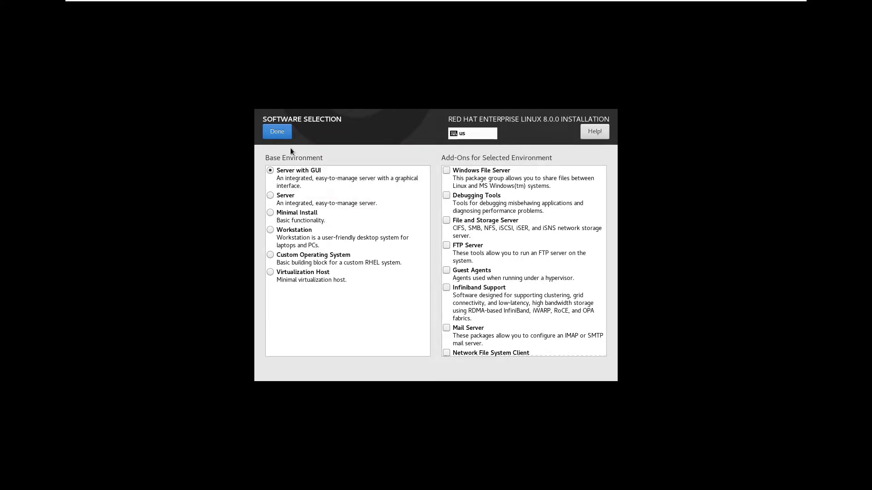
left_click(281, 132)
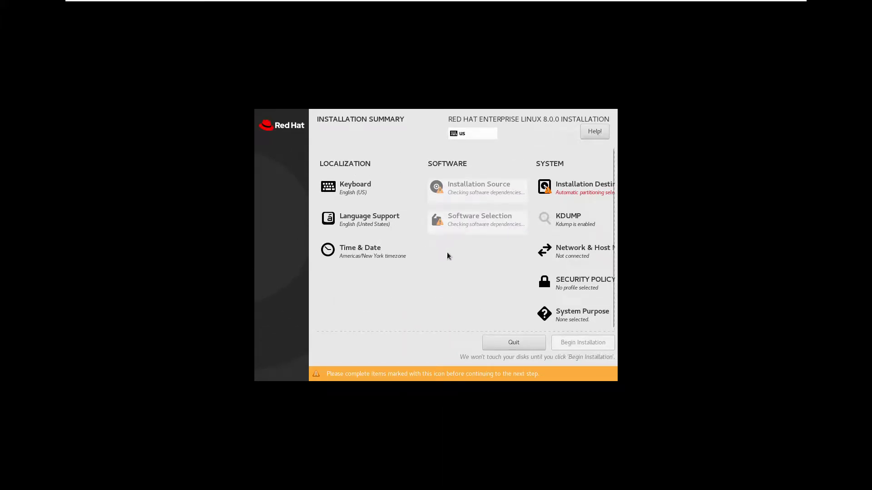
Choose custom storage configuration for the 20 GiB VMware disk and set the partitioning scheme to Standard Partition.
left_click(572, 187)
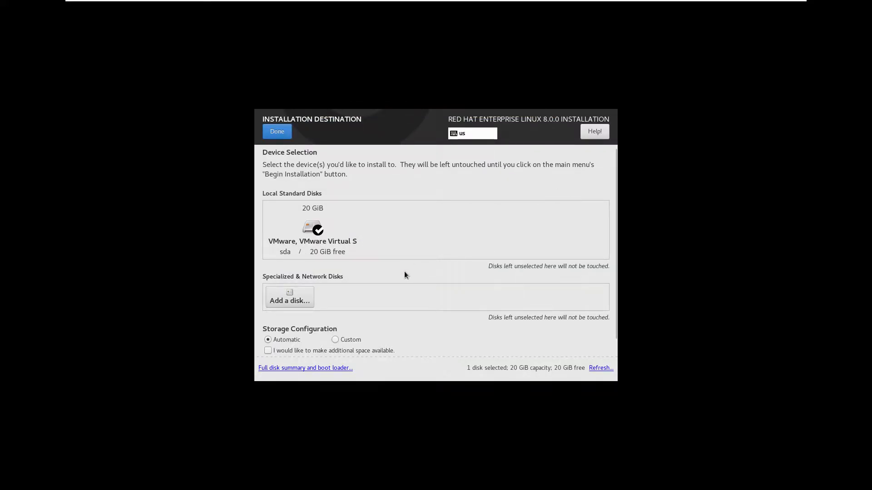
scroll(404, 272, "down", 1)
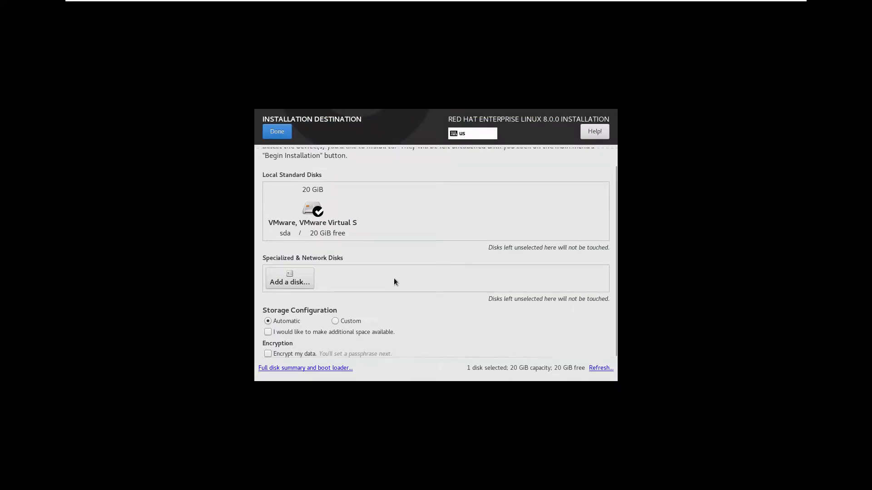
left_click(336, 321)
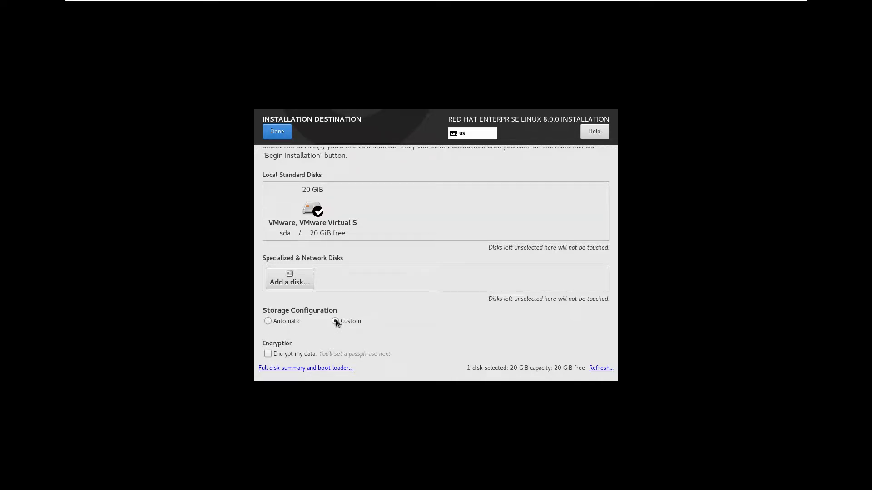
left_click(278, 132)
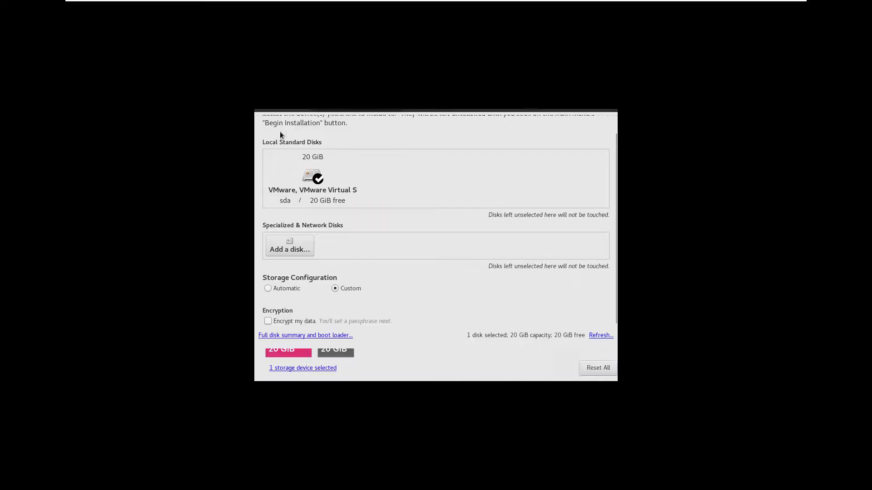
left_click(393, 239)
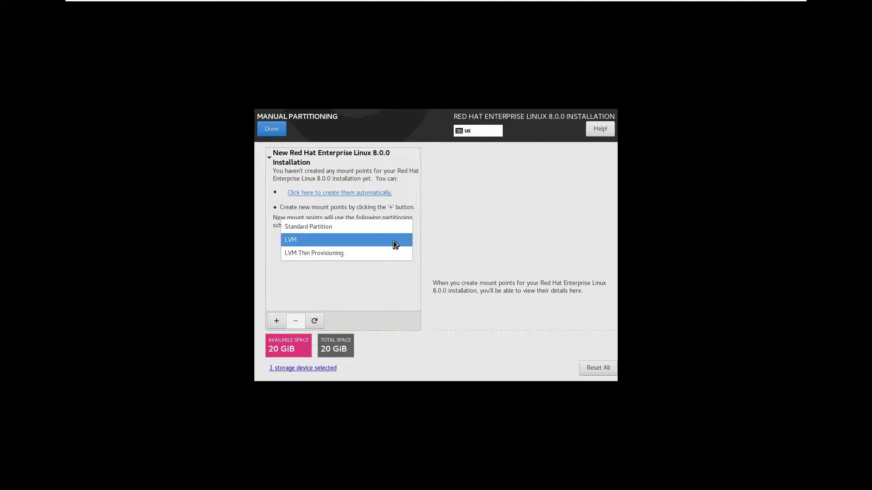
left_click(363, 230)
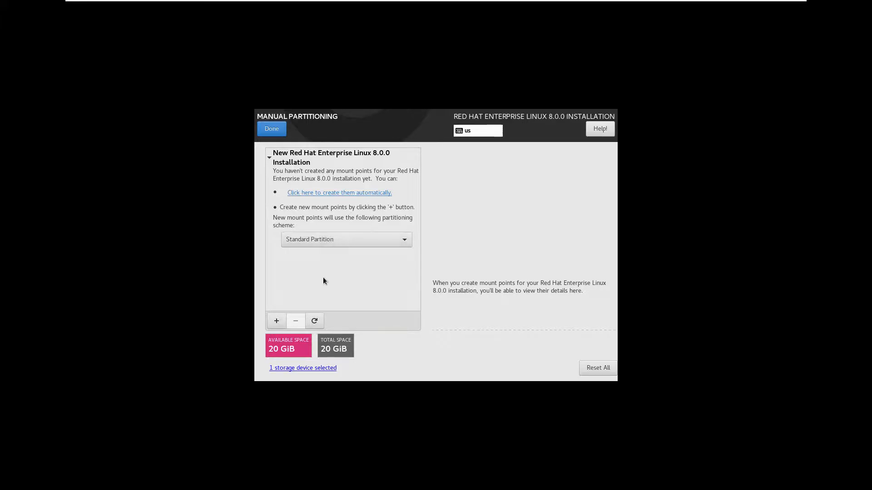
Add a /boot mount point with a desired capacity of 500 MiB.
left_click(276, 321)
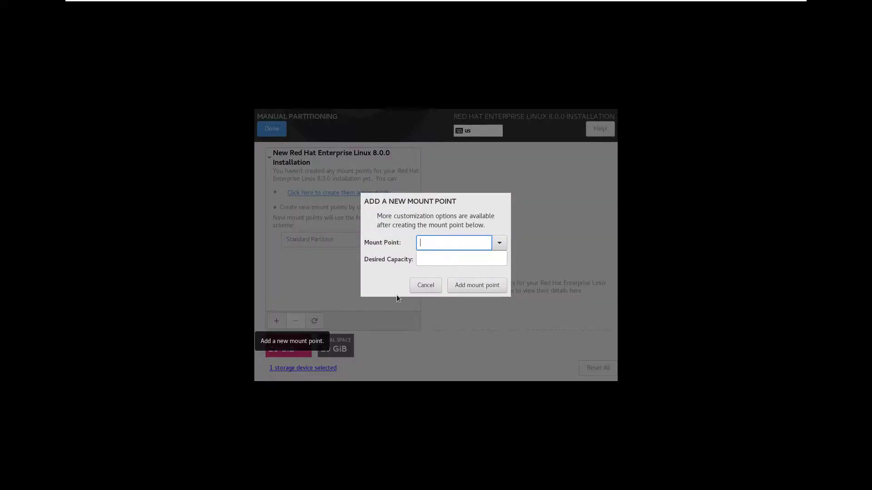
left_click(505, 243)
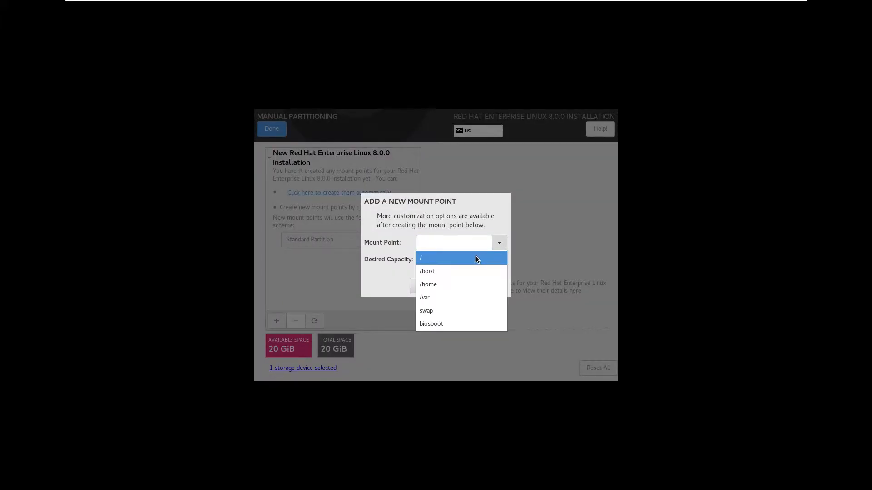
left_click(472, 260)
left_click(498, 244)
left_click(470, 270)
left_click(452, 260)
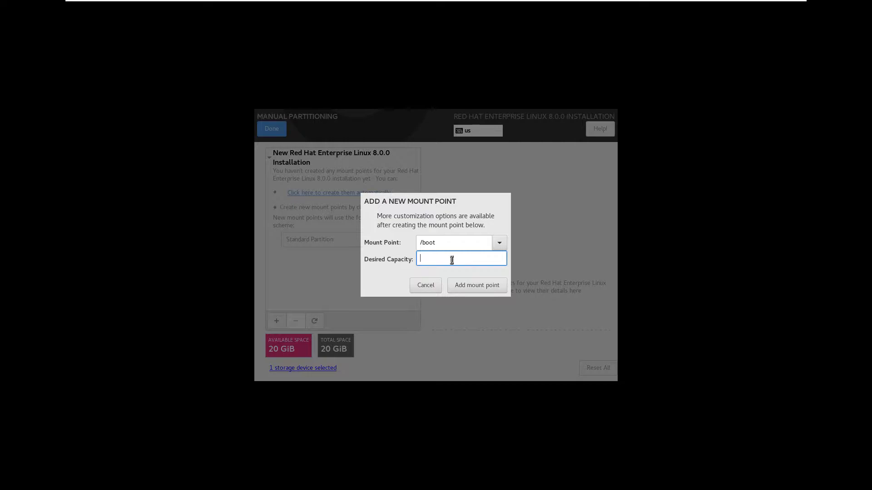
type("500")
left_click(497, 287)
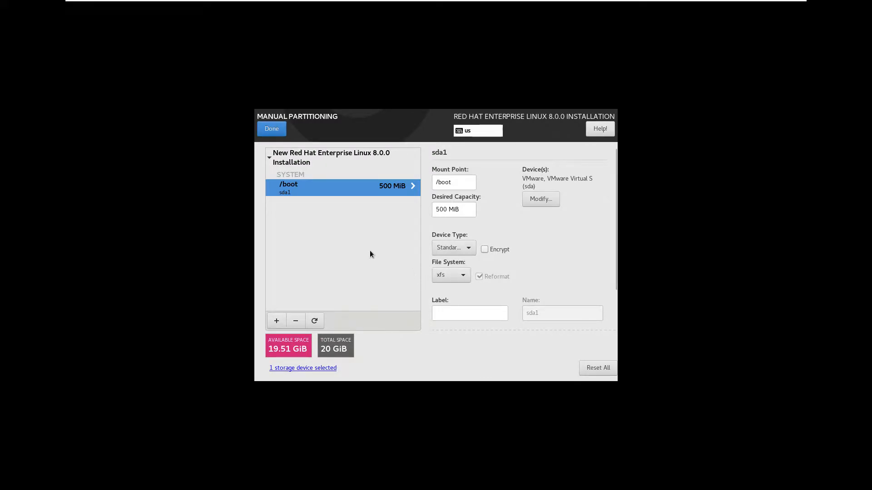
Add a swap mount point with a desired capacity of 2048.
left_click(278, 323)
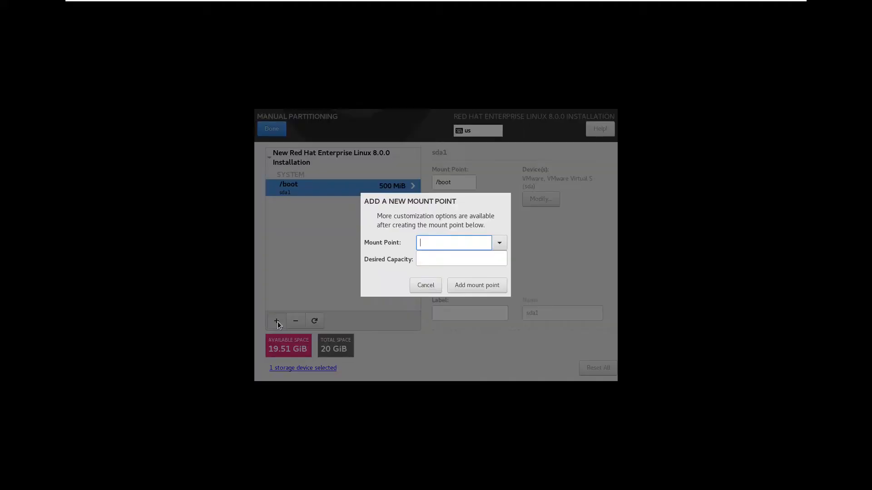
left_click(499, 243)
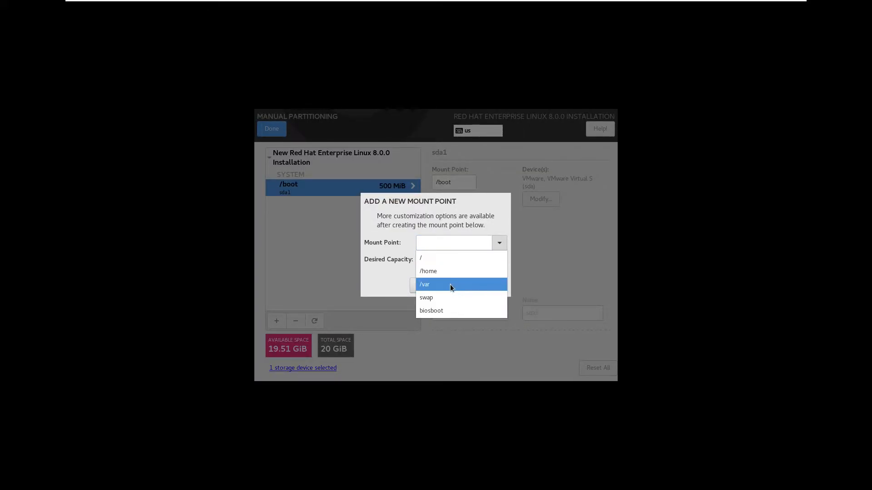
left_click(445, 297)
left_click(440, 259)
type("2048")
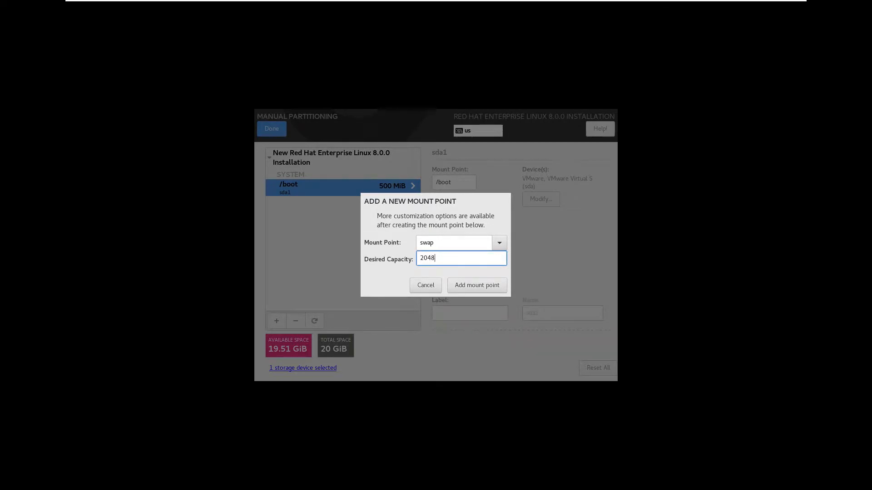
left_click(468, 286)
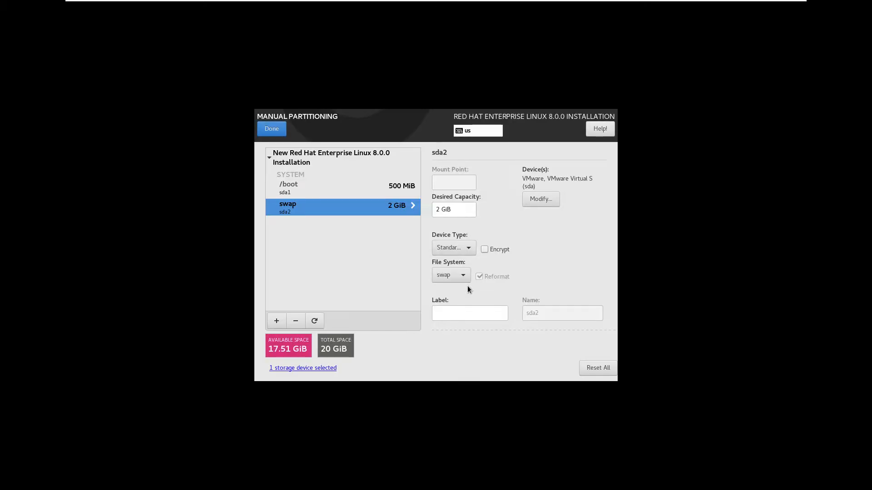
Add a root (/) mount point with the desired capacity left blank so it takes all remaining space.
left_click(277, 321)
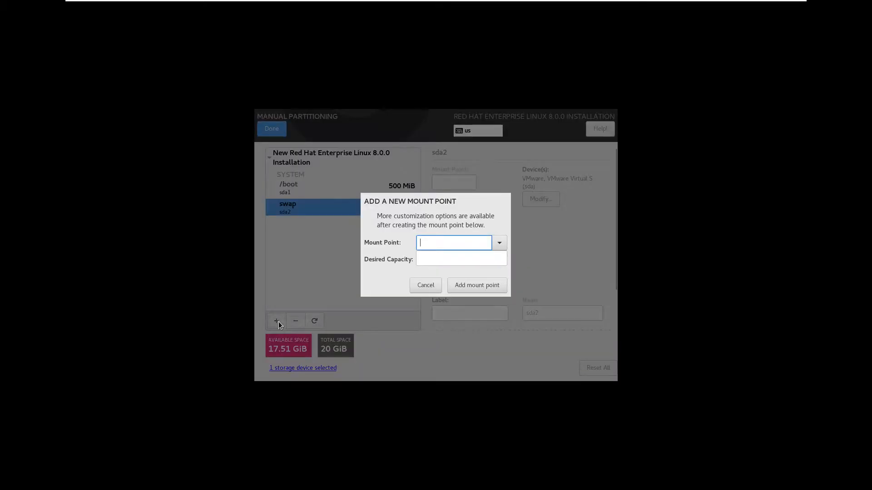
left_click(501, 243)
left_click(482, 257)
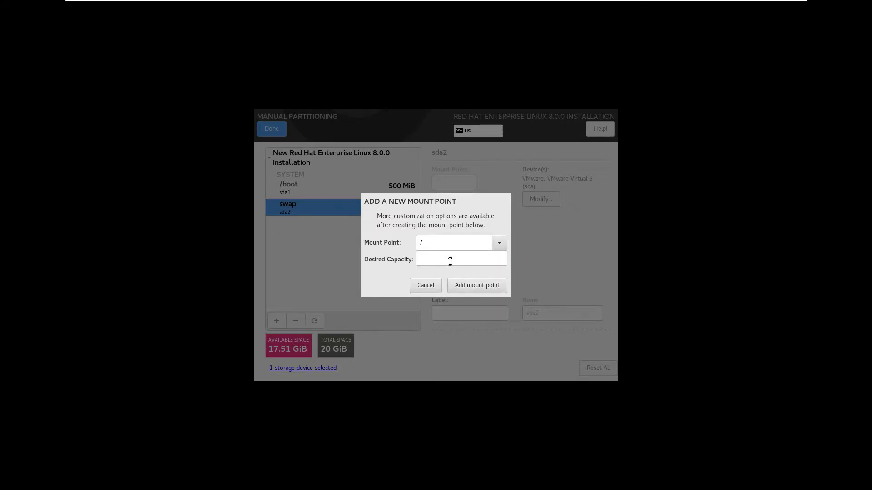
left_click(470, 285)
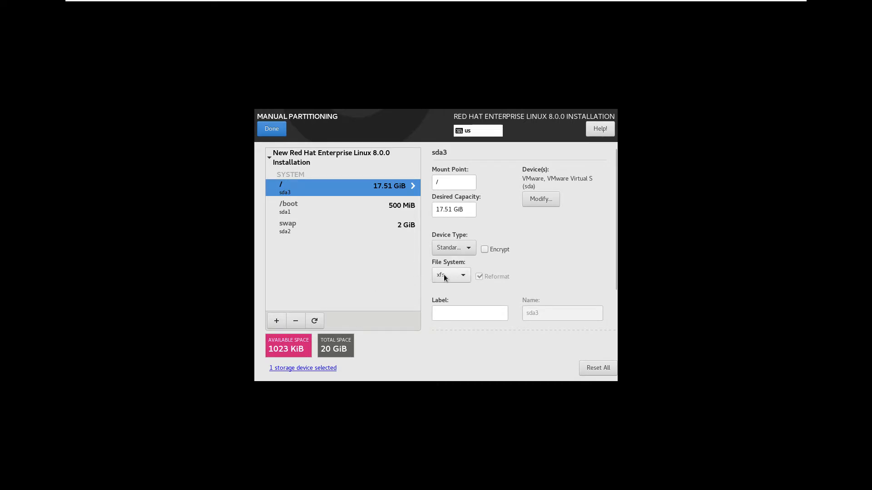
Review the /boot and swap partitions, then accept the manual partitioning changes and begin the installation.
left_click(395, 208)
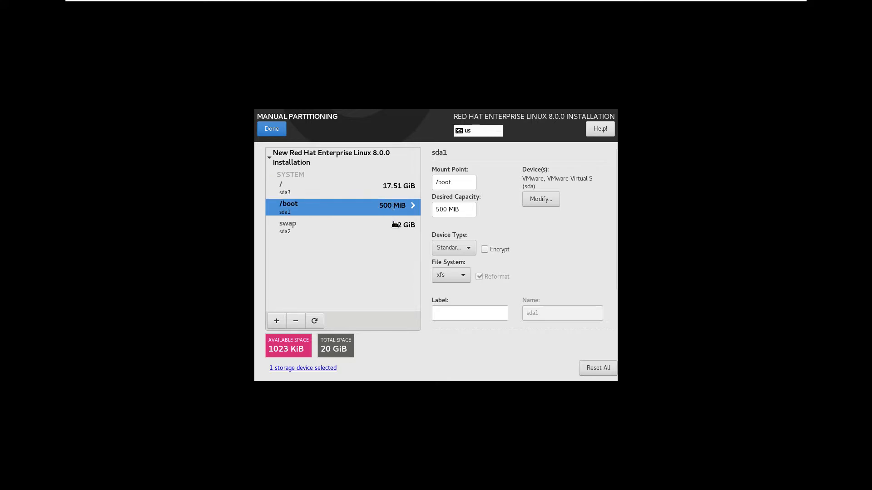
left_click(394, 224)
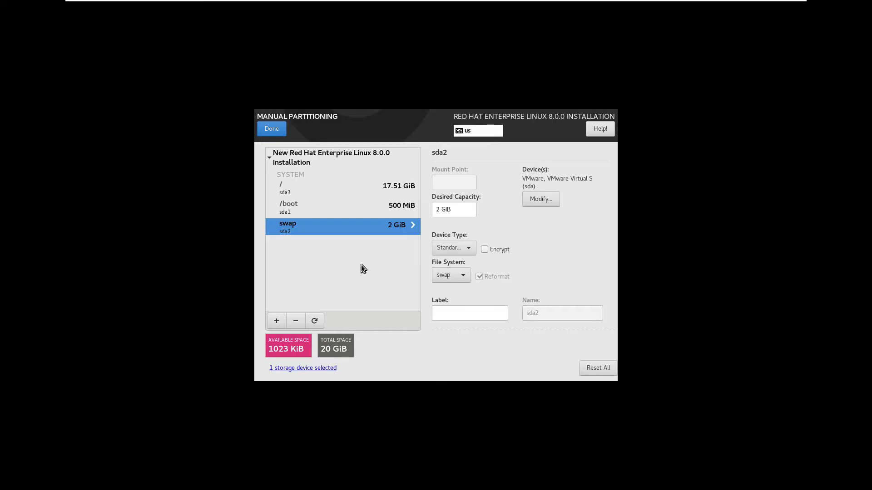
left_click(269, 132)
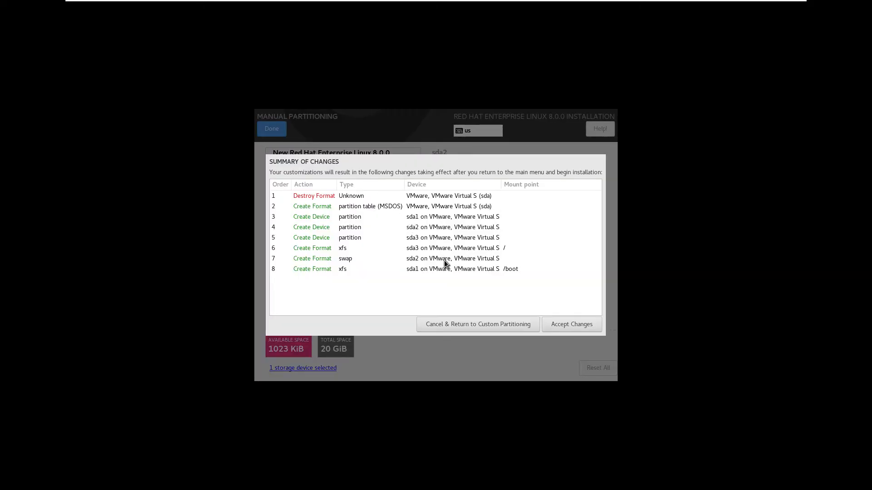
left_click(573, 323)
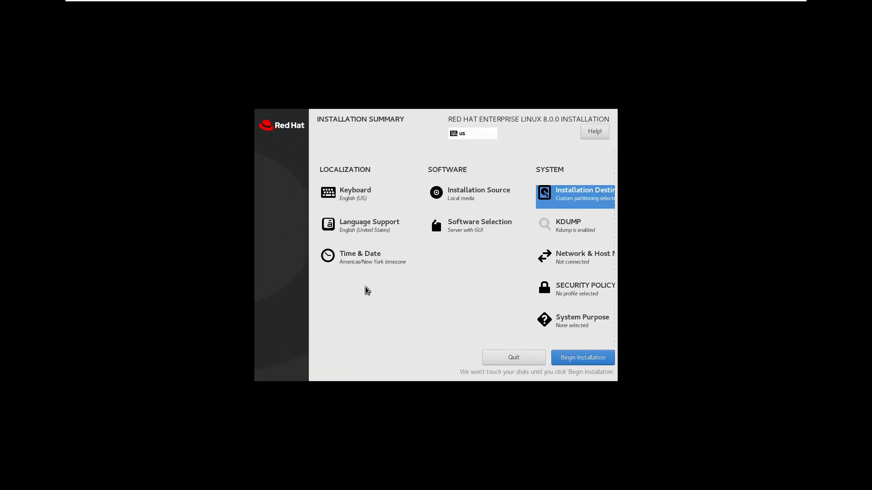
left_click(576, 359)
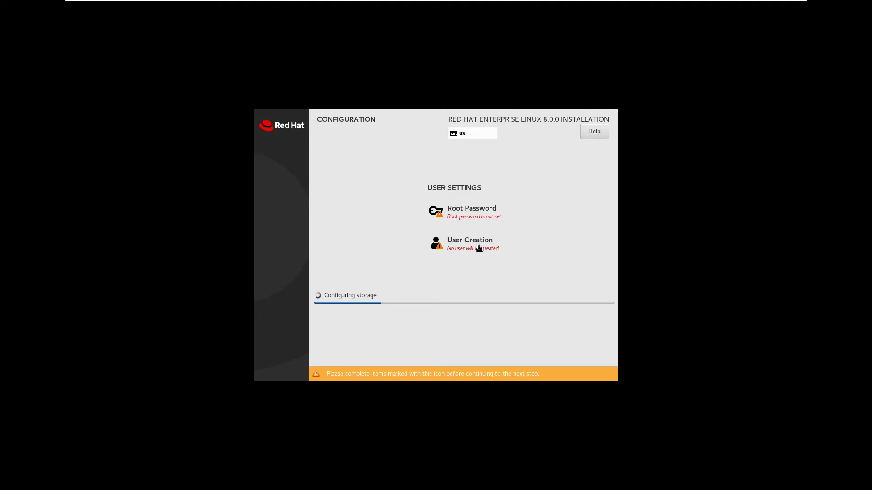
Set the root password by entering and confirming it, accepting the weak password.
left_click(479, 217)
type("redhat")
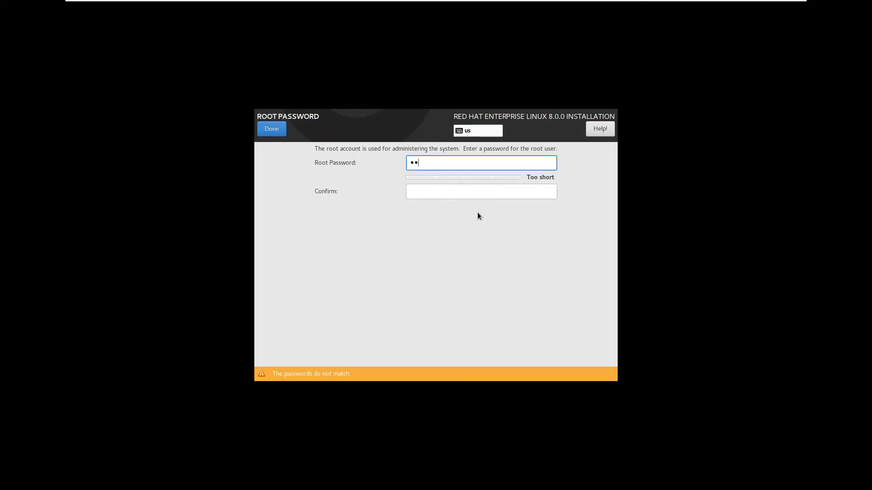
key("Tab")
type("redhat")
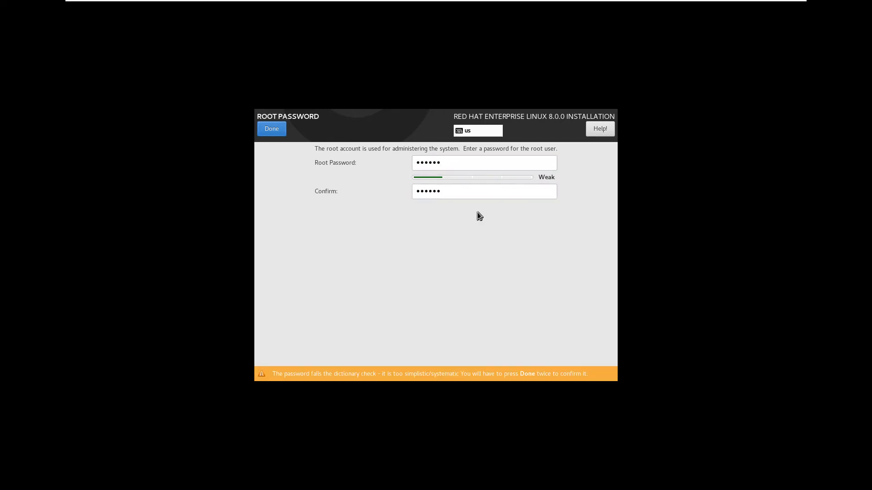
left_click(280, 129)
left_click(280, 129)
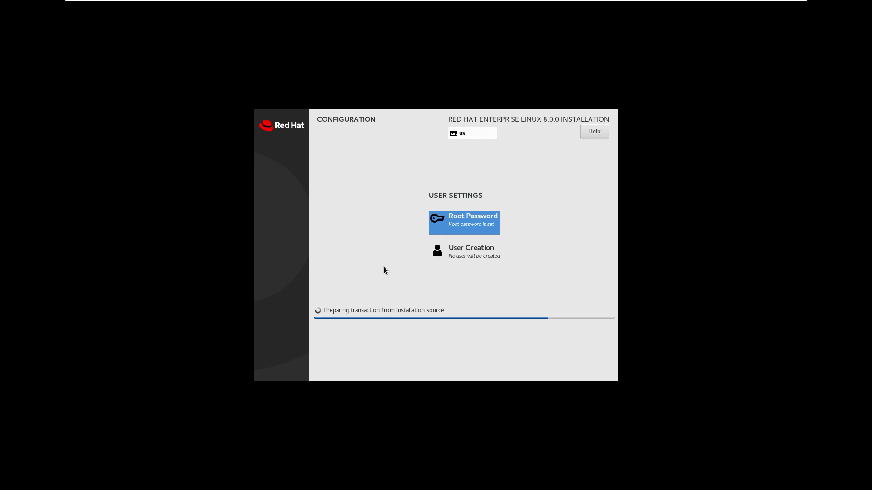
key("ctrl+alt")
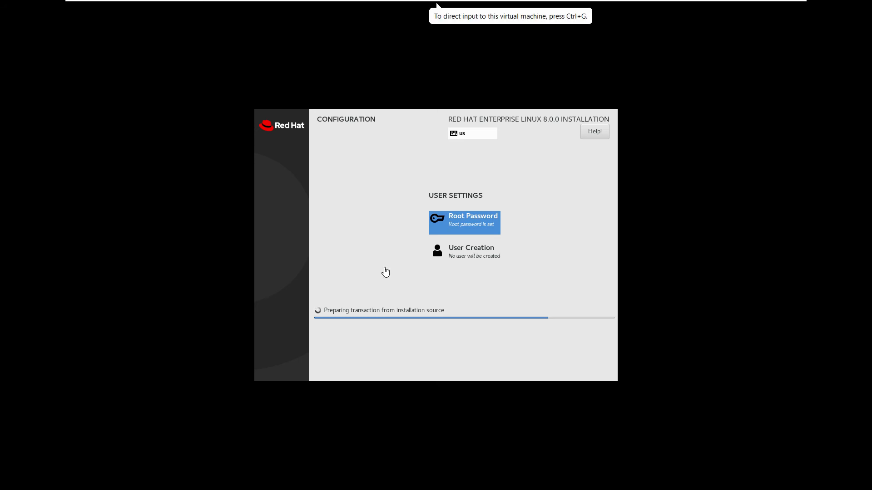
key("alt+Tab")
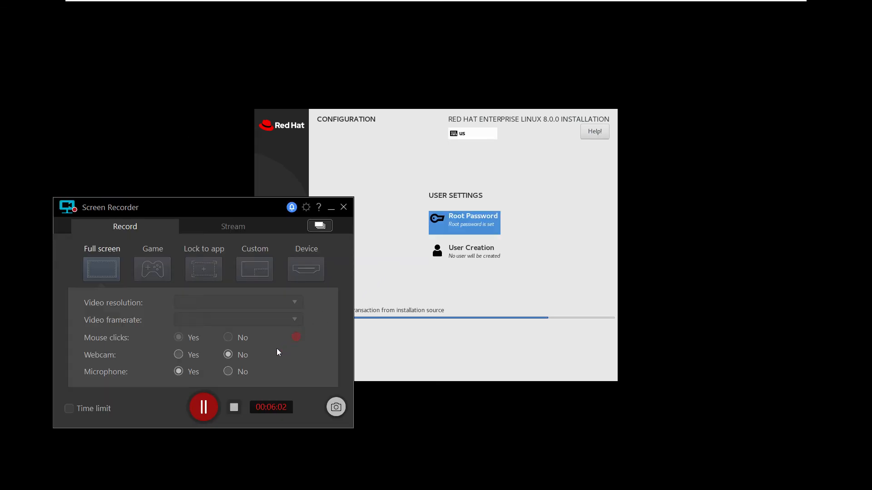